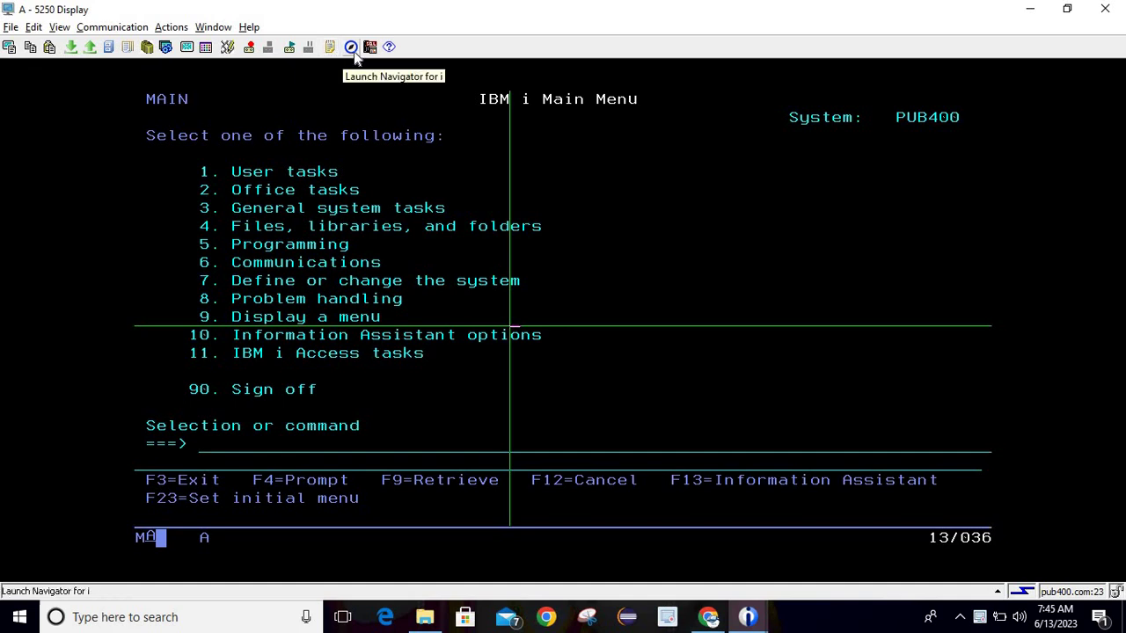
Step: Open the Scratch Pad beside the session and enter Data1, Data2 and Data3 on separate lines
left_click(349, 188)
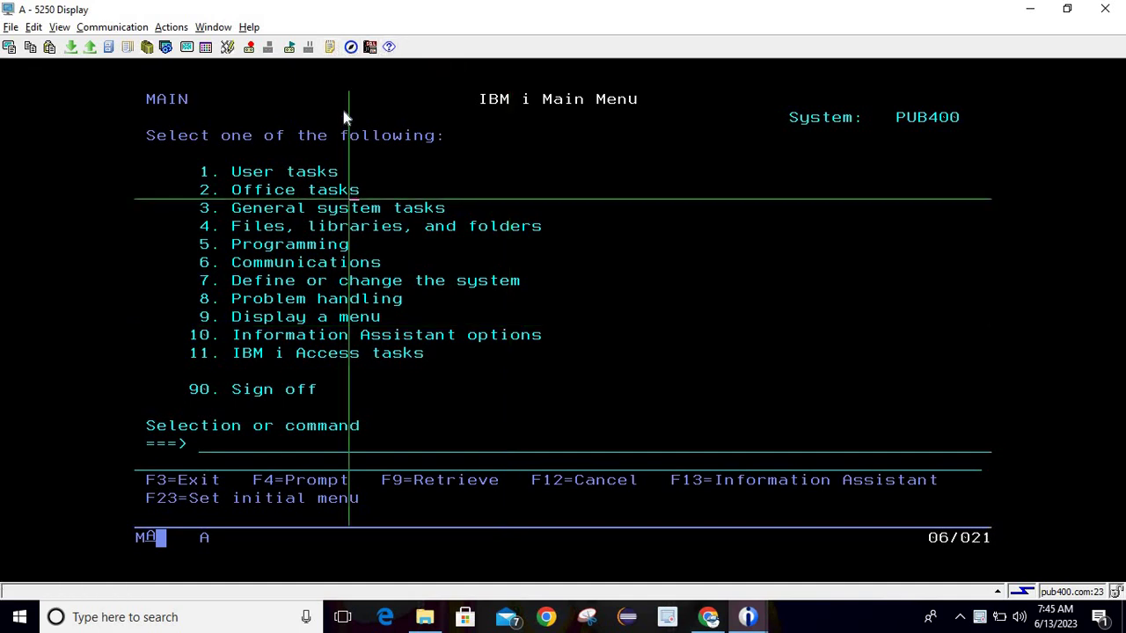
left_click(330, 48)
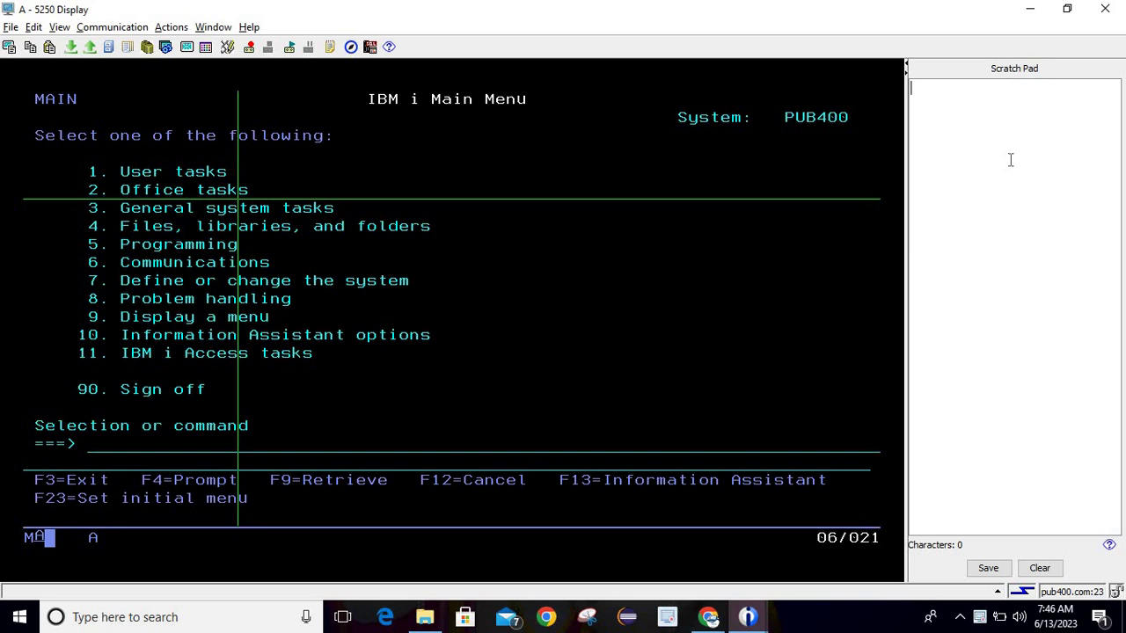
type("Da")
type("ta1 ")
type("Data")
type("2")
key("Return")
type("Dar")
key("BackSpace")
type("ta3")
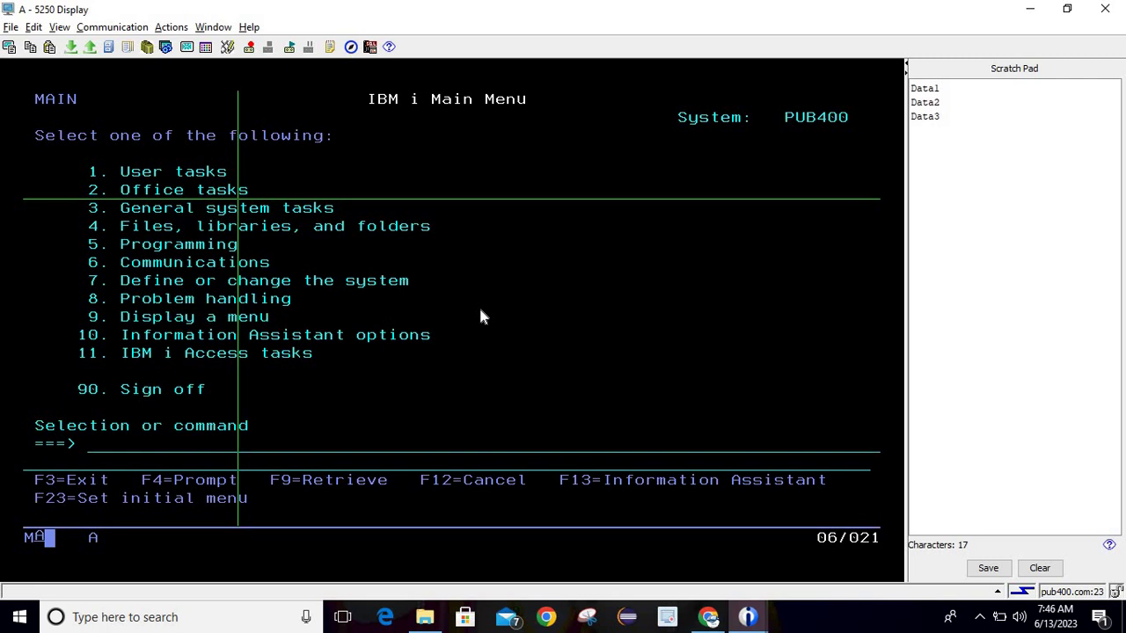
left_click(481, 317)
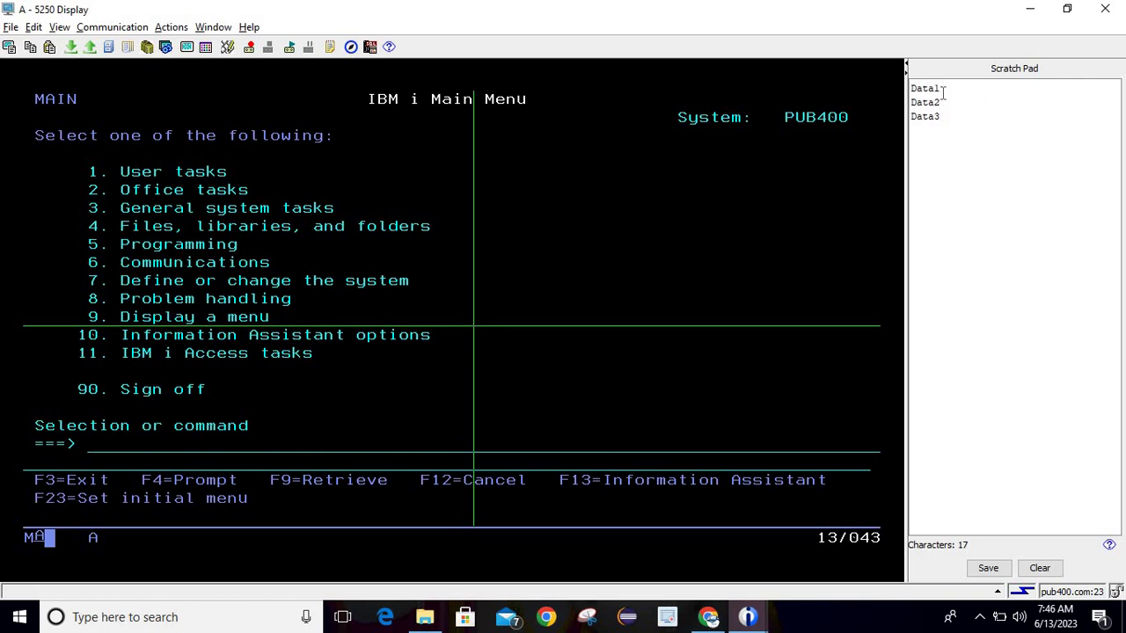
Step: Start an interactive SQL session from the main menu's command line with strsql
left_click_drag(941, 92, 912, 99)
left_click(261, 453)
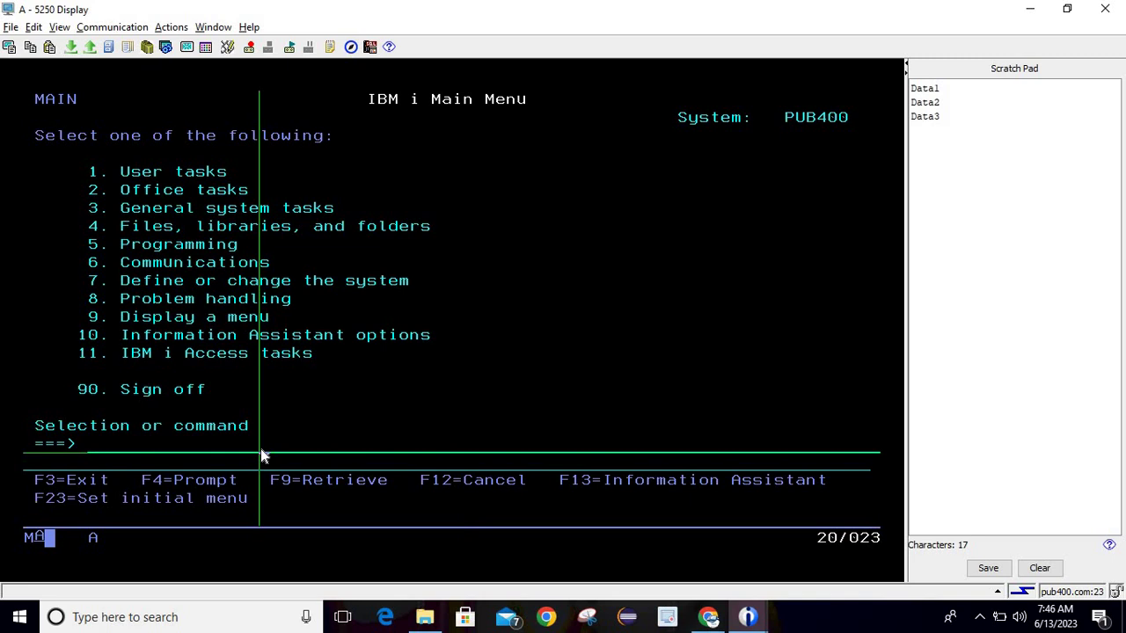
type("strsql")
key("Return")
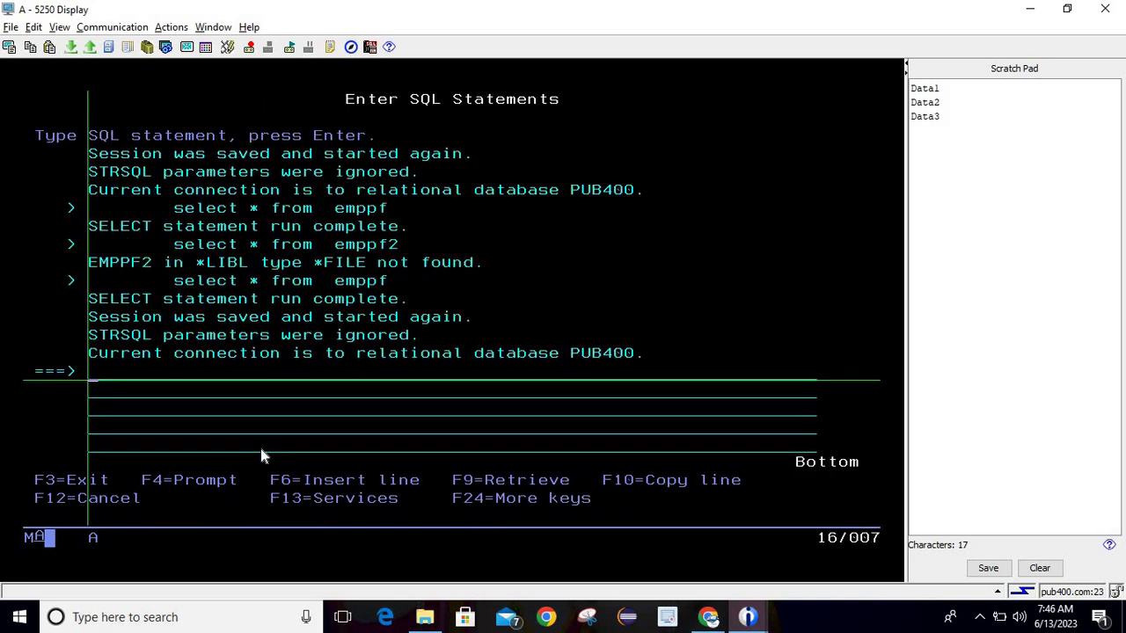
Step: Replace Data1 on the first line of the Scratch Pad with emppf
left_click(956, 84)
key("BackSpace")
key("BackSpace")
key("BackSpace")
key("BackSpace")
key("BackSpace")
type("emppfse")
key("BackSpace")
key("BackSpace")
Step: Run the SQL statement select * from emppf with the table name copied from the Scratch Pad, then leave the query output
left_click(189, 376)
type("s")
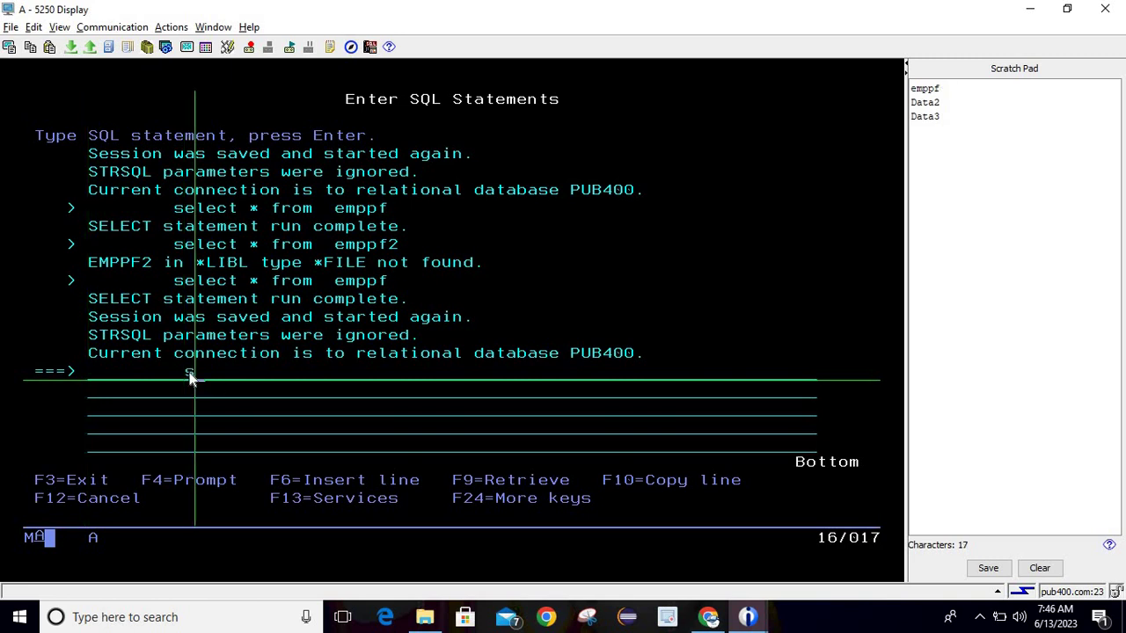
type("elect ")
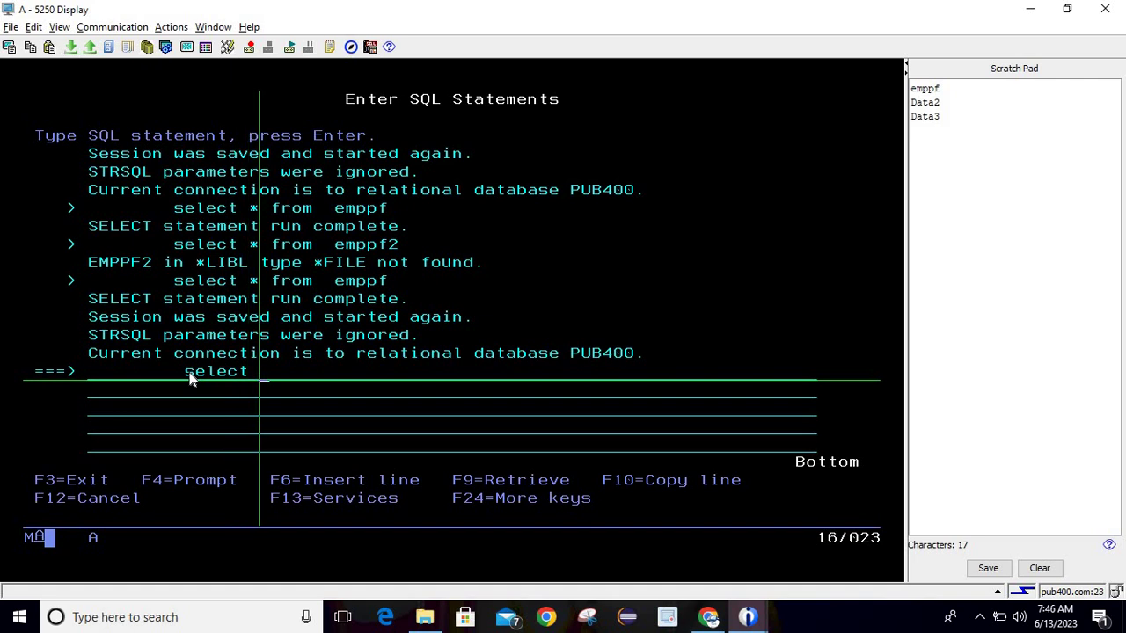
type("* from")
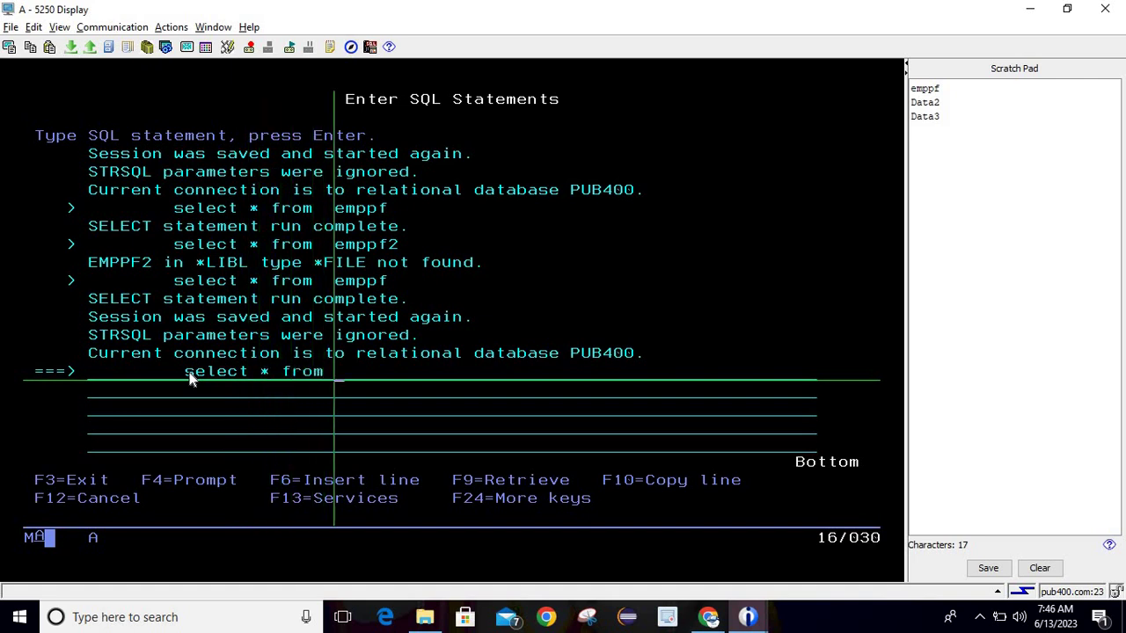
double_click(924, 87)
key("ctrl+c")
left_click(347, 377)
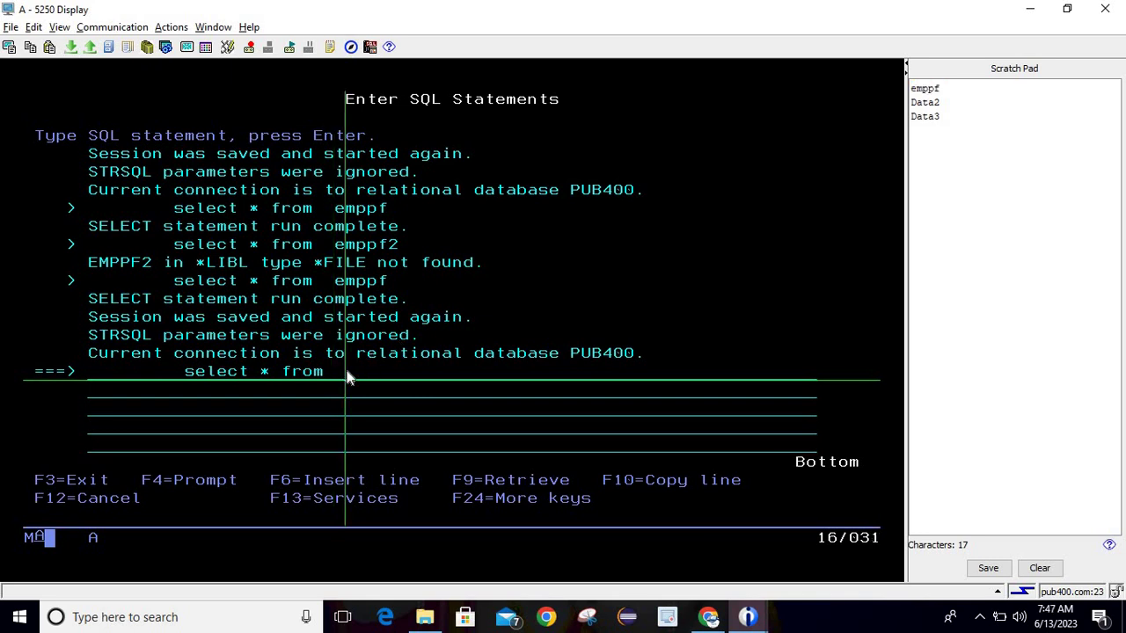
key("ctrl+v")
key("Return")
key("F3")
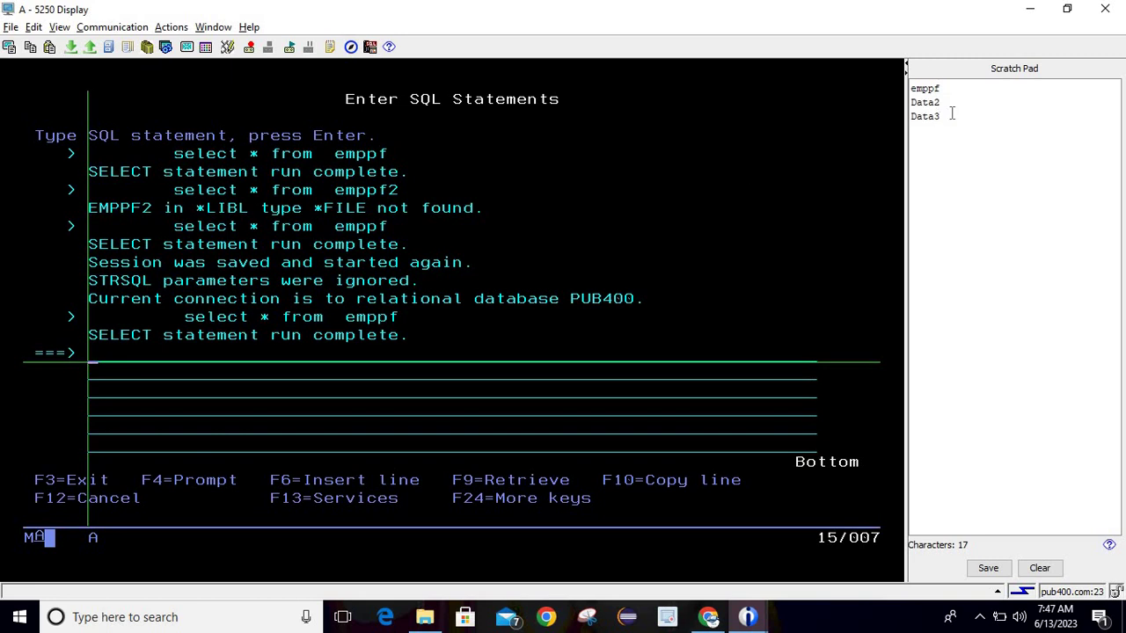
Step: Save the Scratch Pad contents to the Desktop as data2
left_click(988, 570)
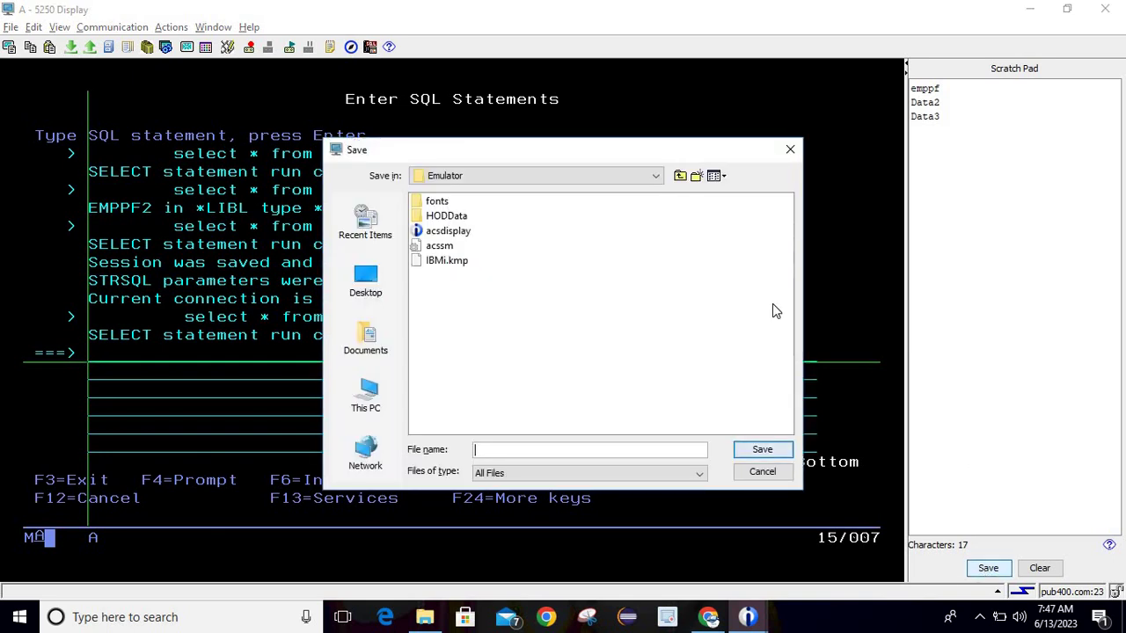
left_click(375, 281)
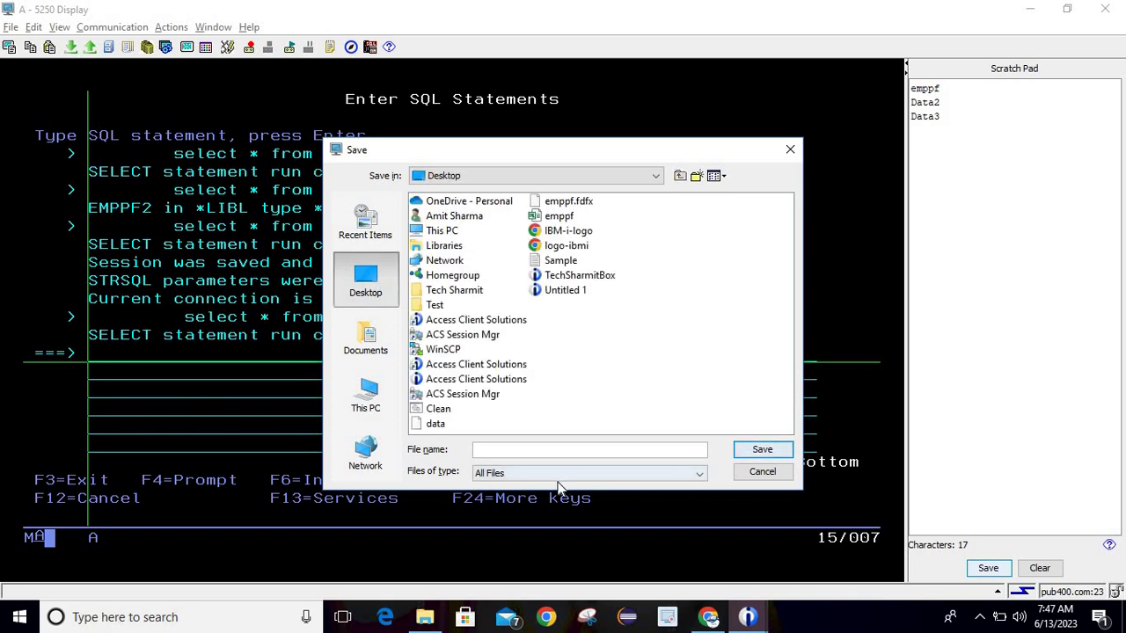
left_click(533, 448)
type("data")
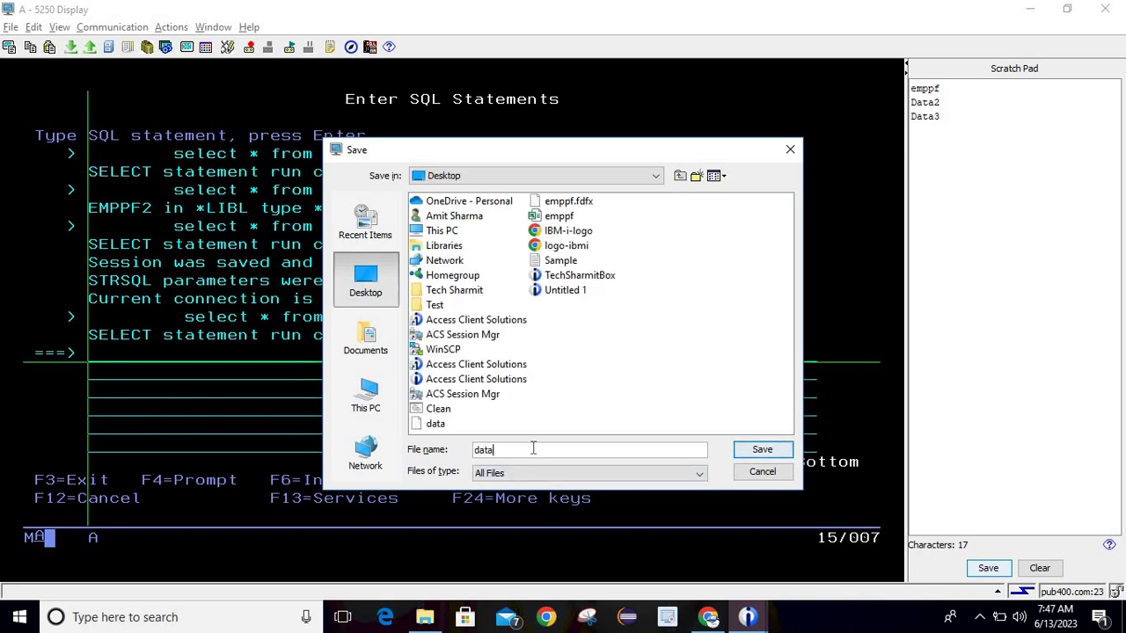
type("2")
left_click(755, 451)
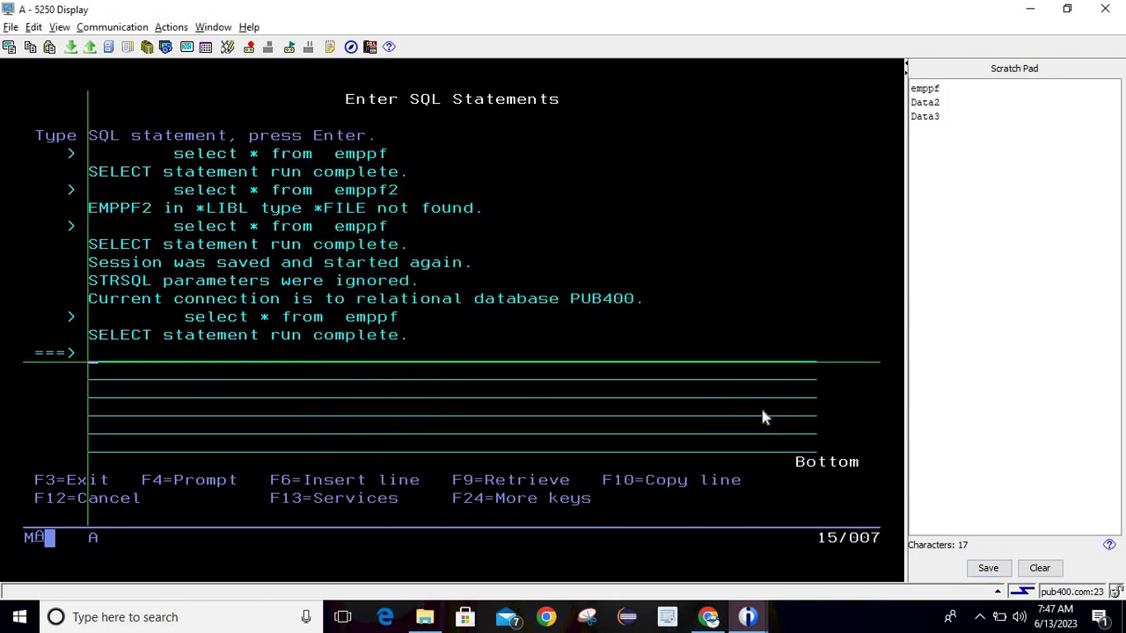
left_click(762, 417)
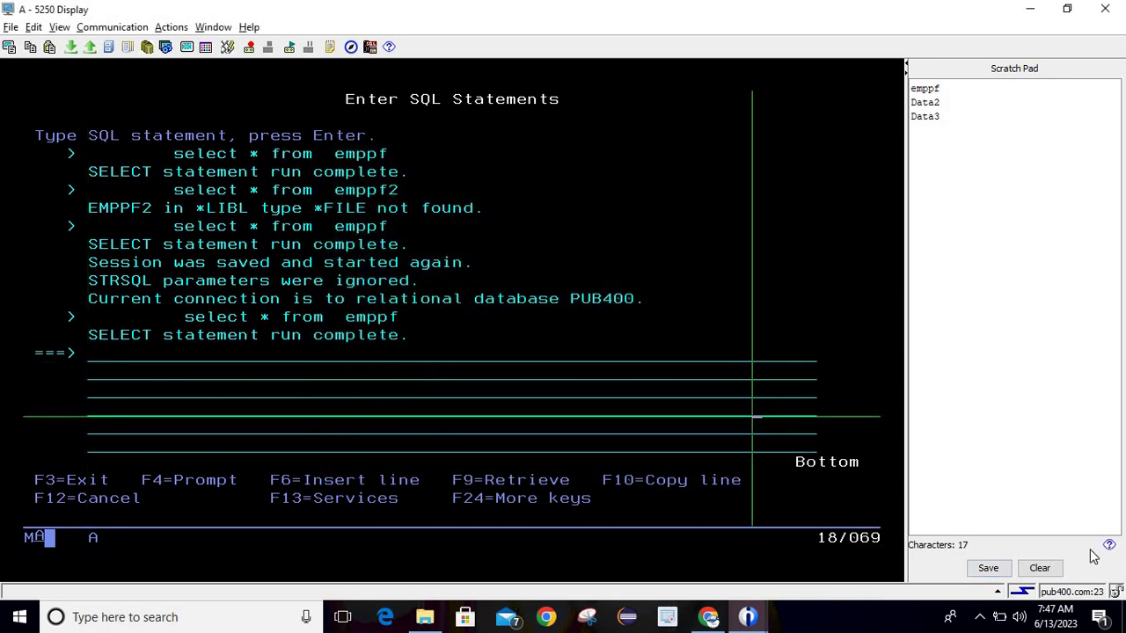
Step: Clear all text from the Scratch Pad and return to the SQL session
left_click(1040, 568)
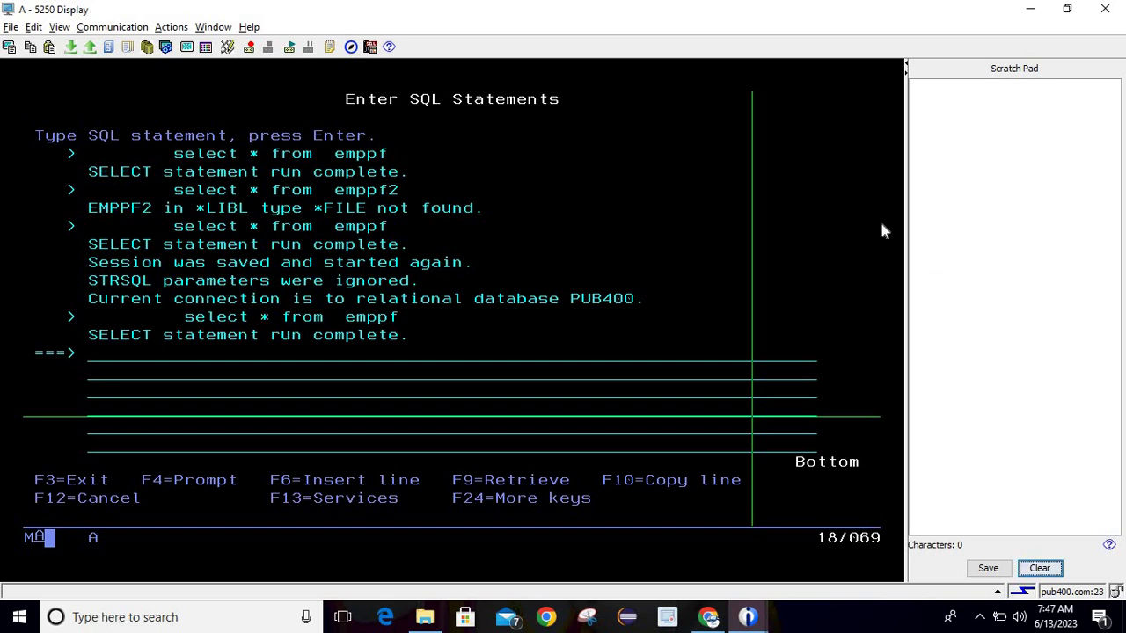
left_click(941, 152)
left_click(632, 134)
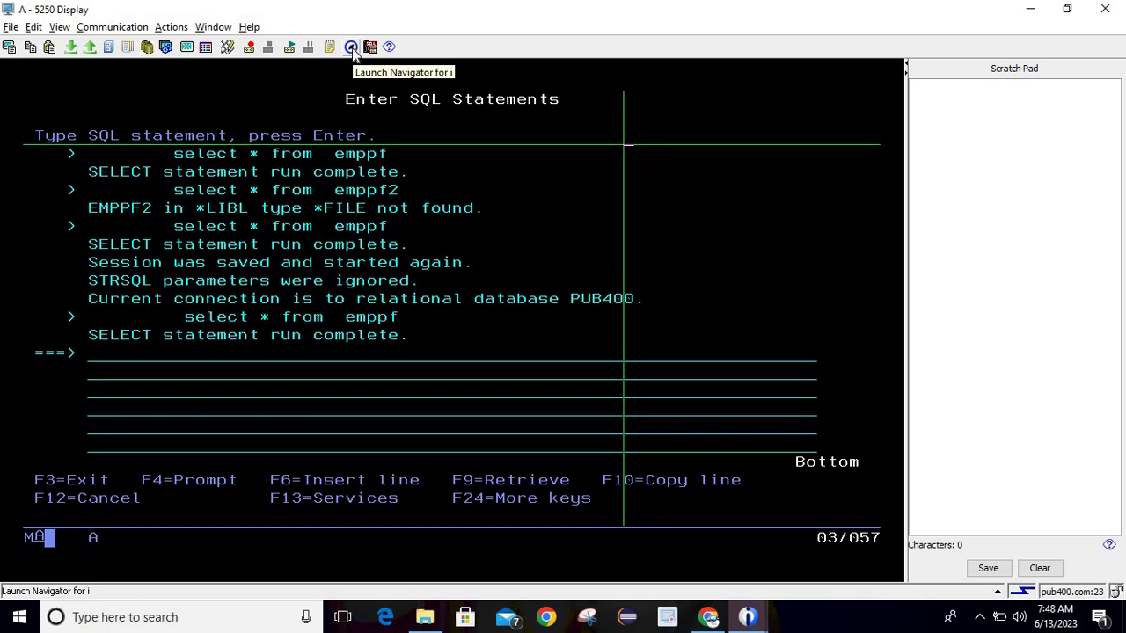
Step: Launch Navigator for i in the browser and log in with the saved user name and the account password
left_click(351, 48)
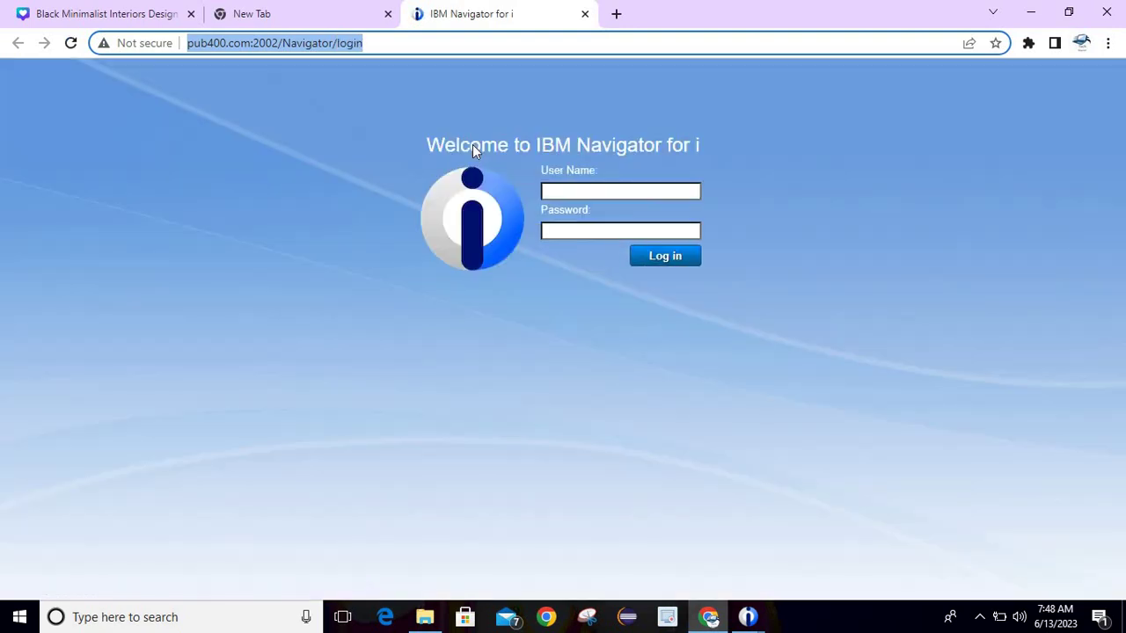
left_click(561, 190)
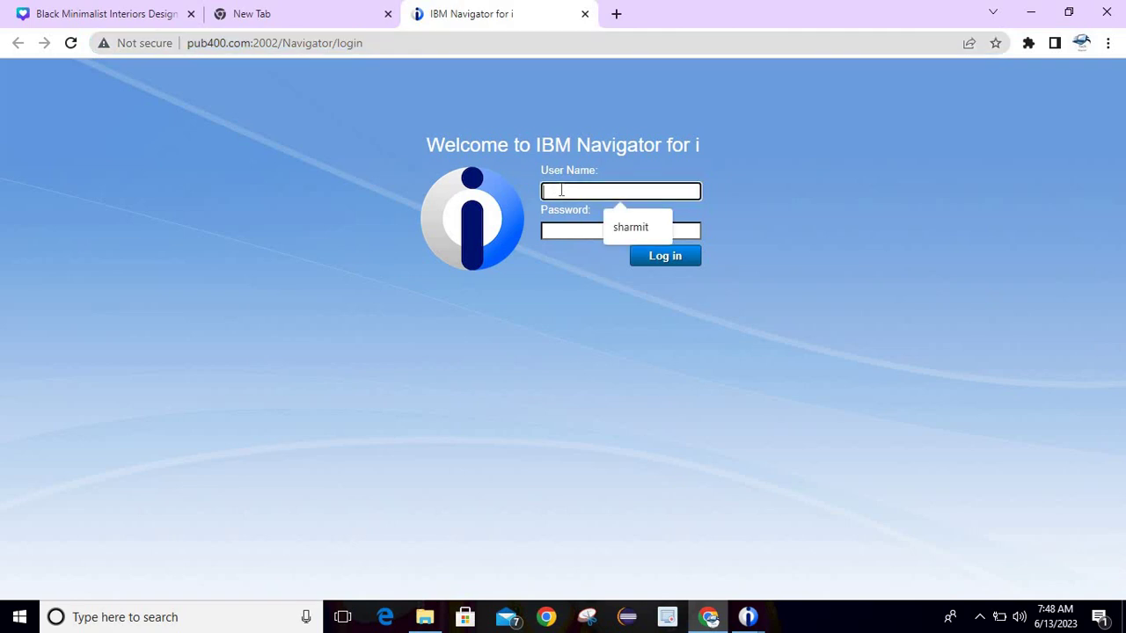
left_click(628, 221)
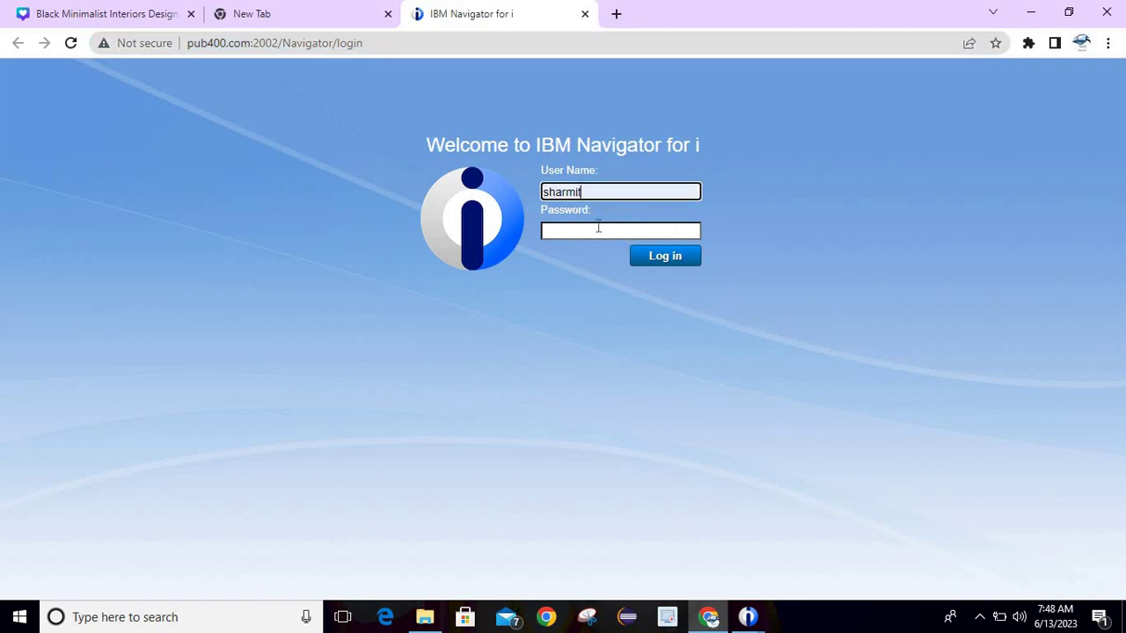
left_click(598, 227)
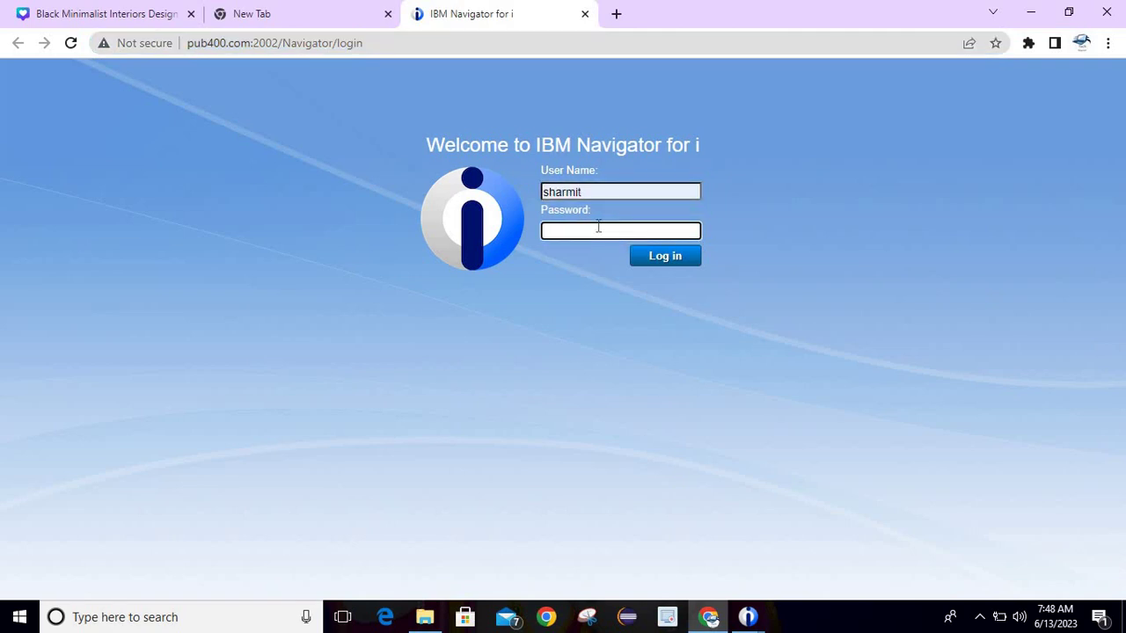
type("*******")
left_click(665, 256)
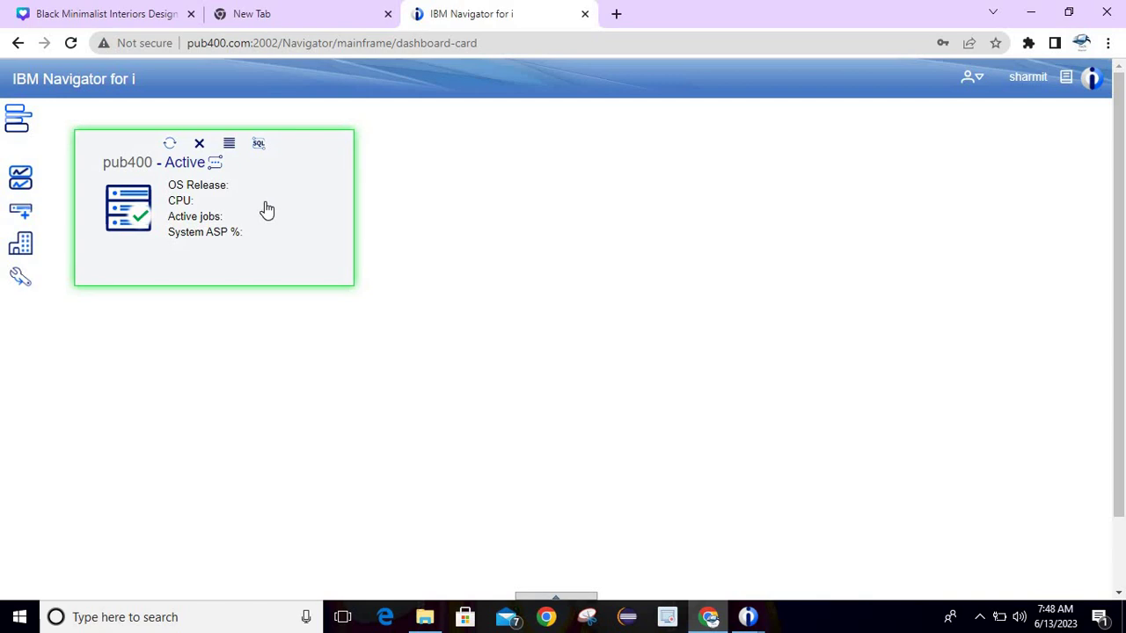
Step: View the multisystem Custom Charts for pub400, then return to the Navigator dashboard
mouse_move(21, 180)
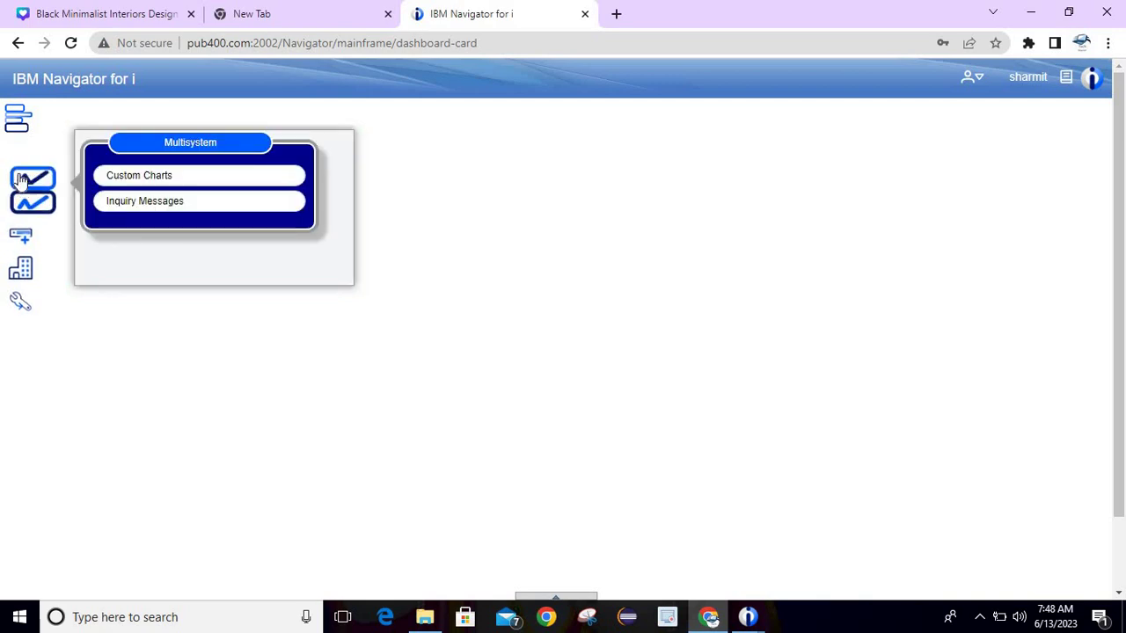
left_click(128, 183)
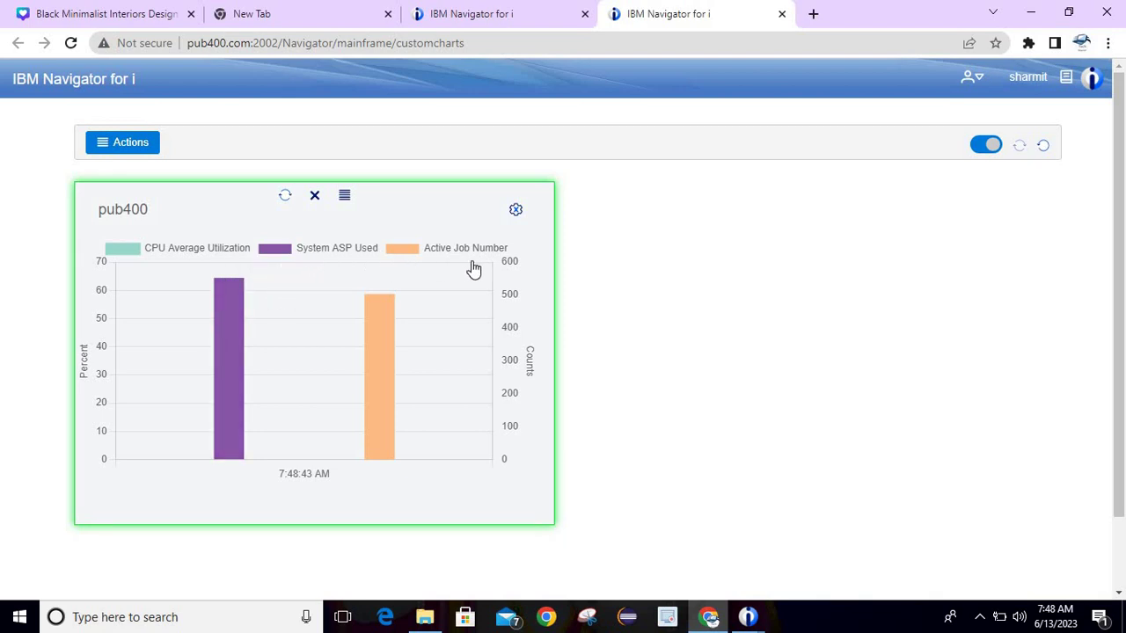
left_click(528, 9)
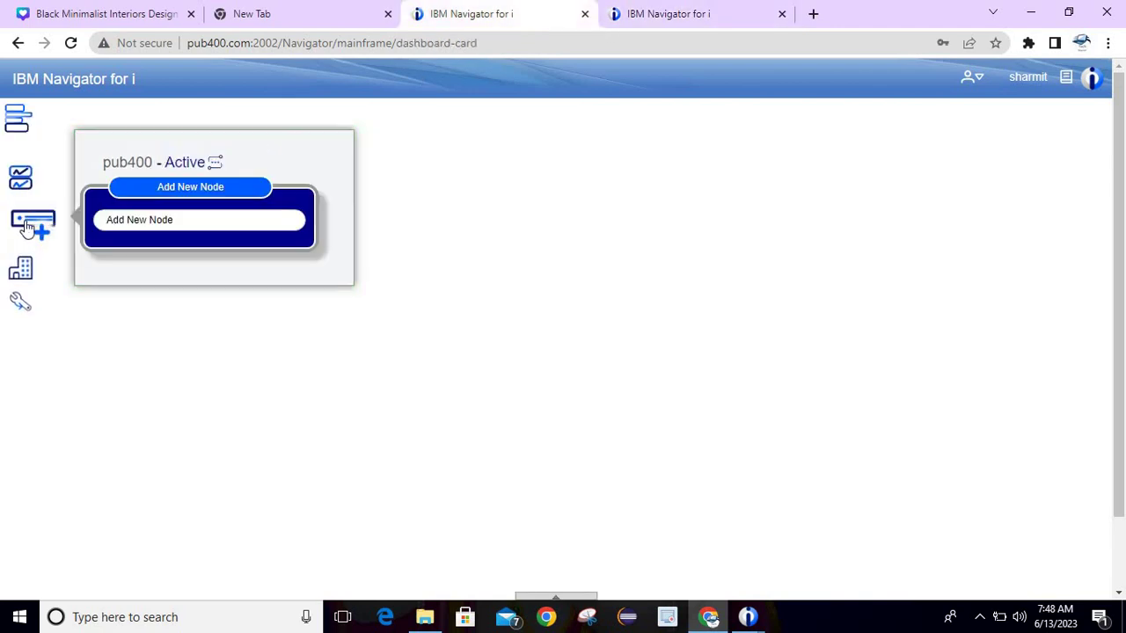
Step: Open the list of log files for the Navigator GUI and close the Custom Charts page
mouse_move(34, 274)
mouse_move(31, 298)
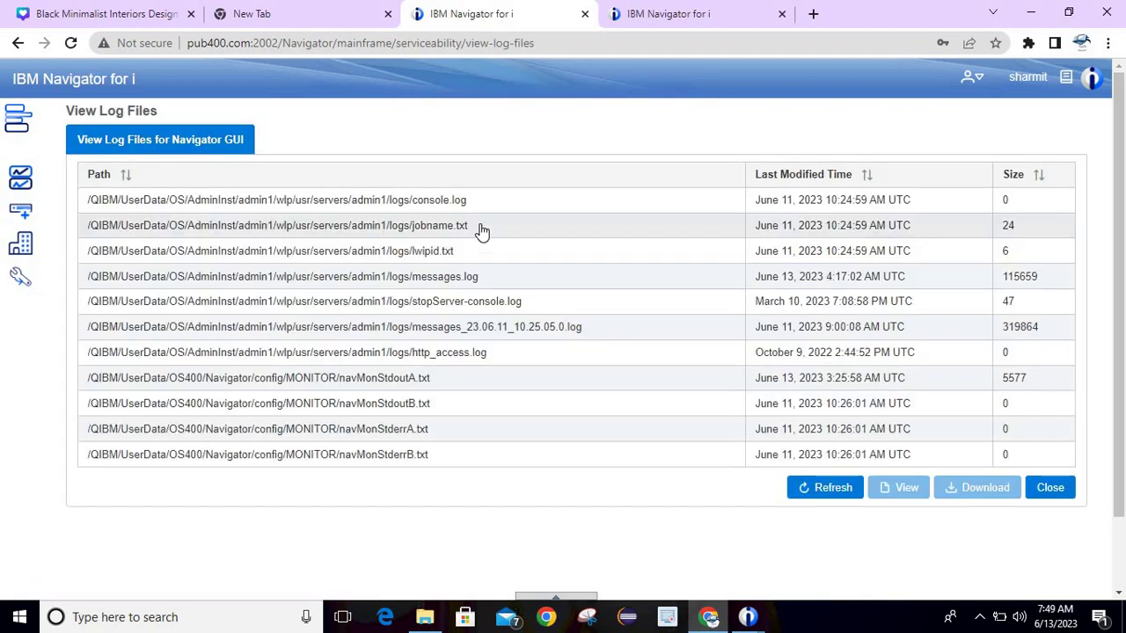
left_click(667, 16)
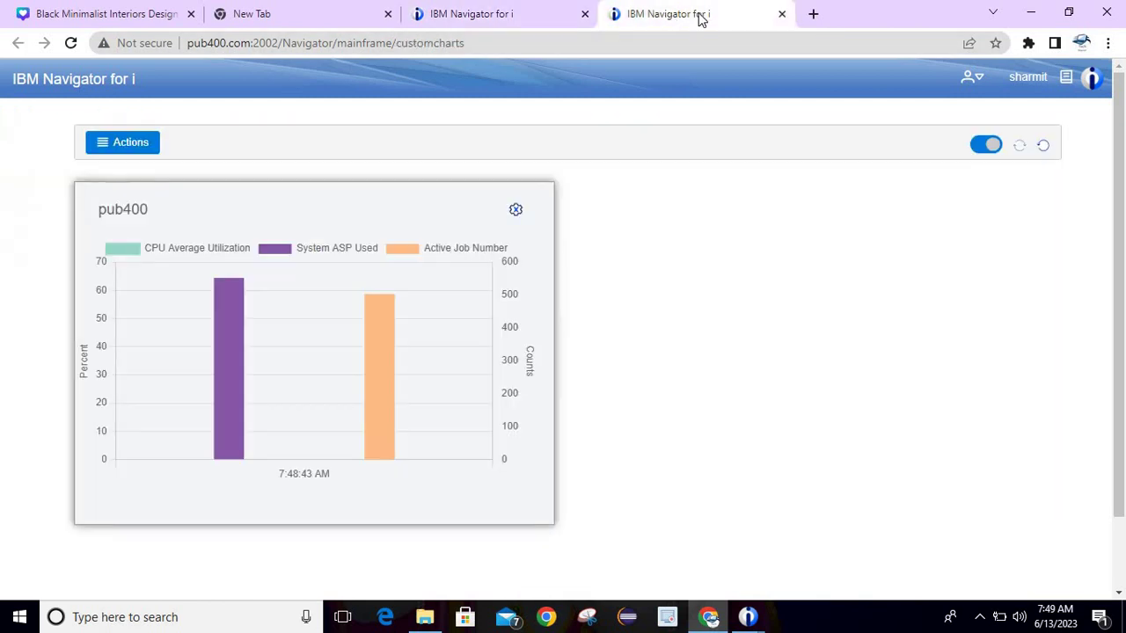
left_click(781, 14)
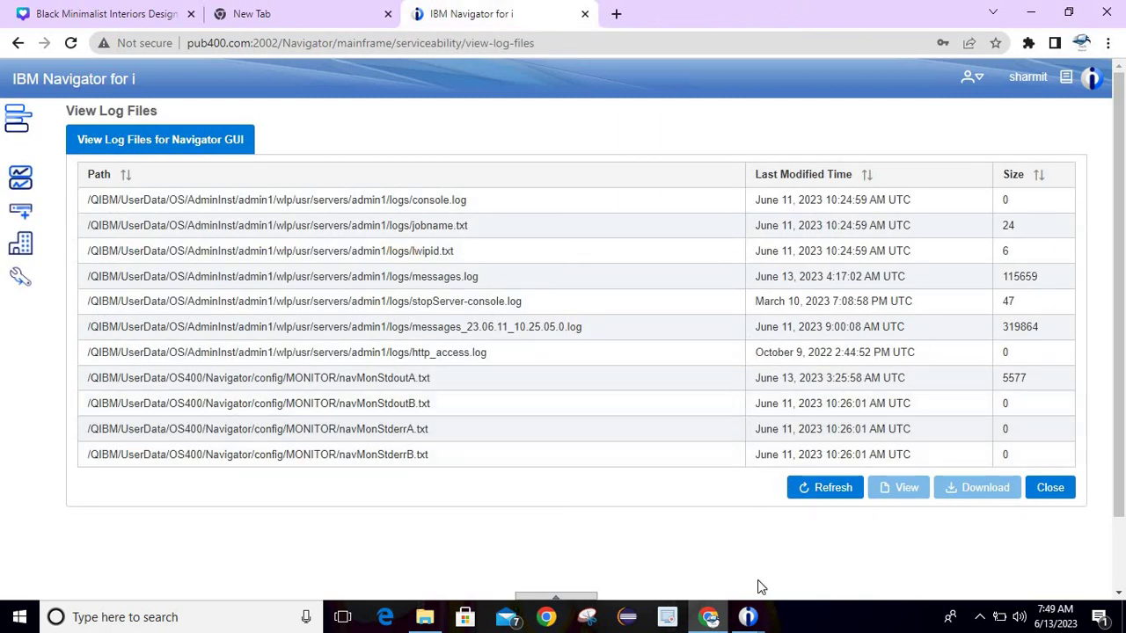
Step: Switch back to the 5250 Display session and launch the SQL Performance Center
mouse_move(749, 616)
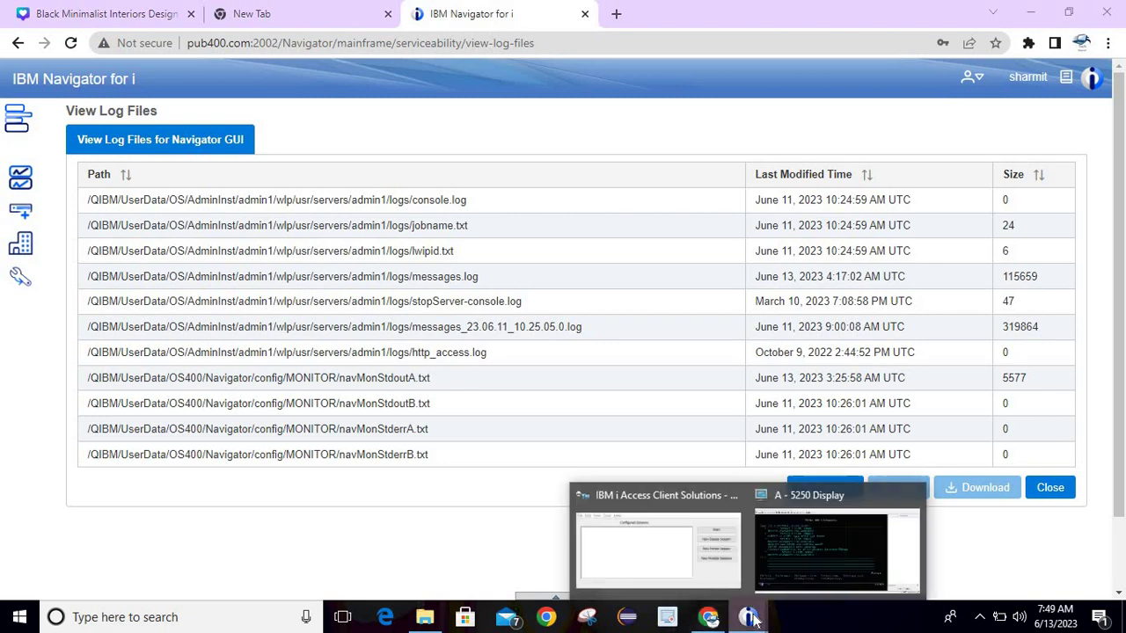
left_click(805, 549)
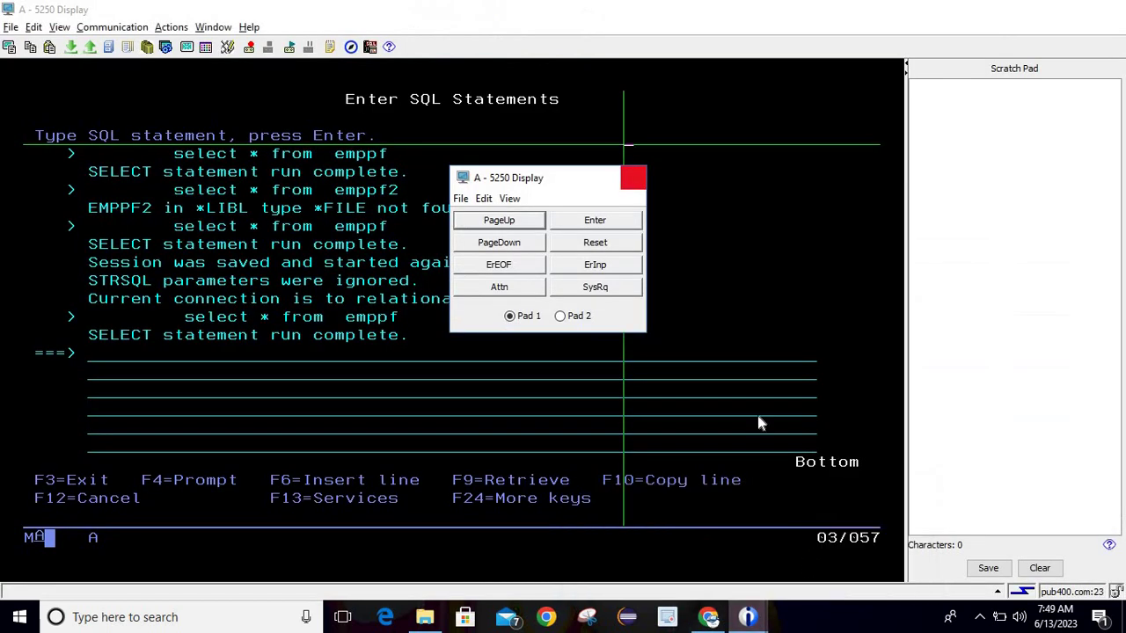
left_click(370, 49)
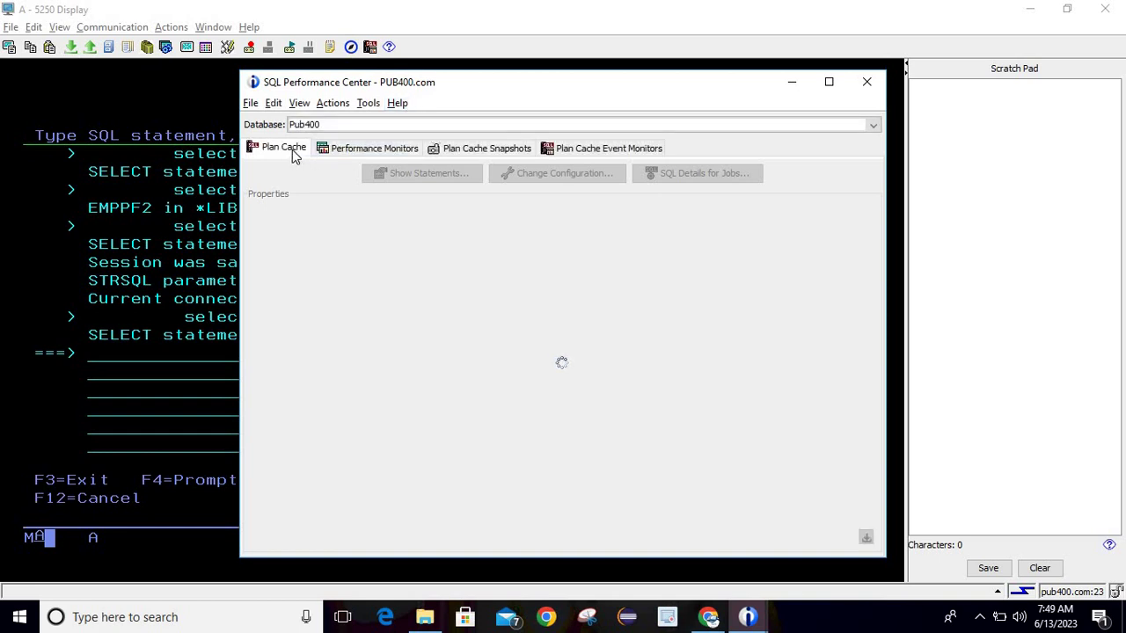
Step: Examine the Performance Monitors, Plan Cache Snapshots and Plan Cache Event Monitors lists for the Pub400 database
left_click(368, 154)
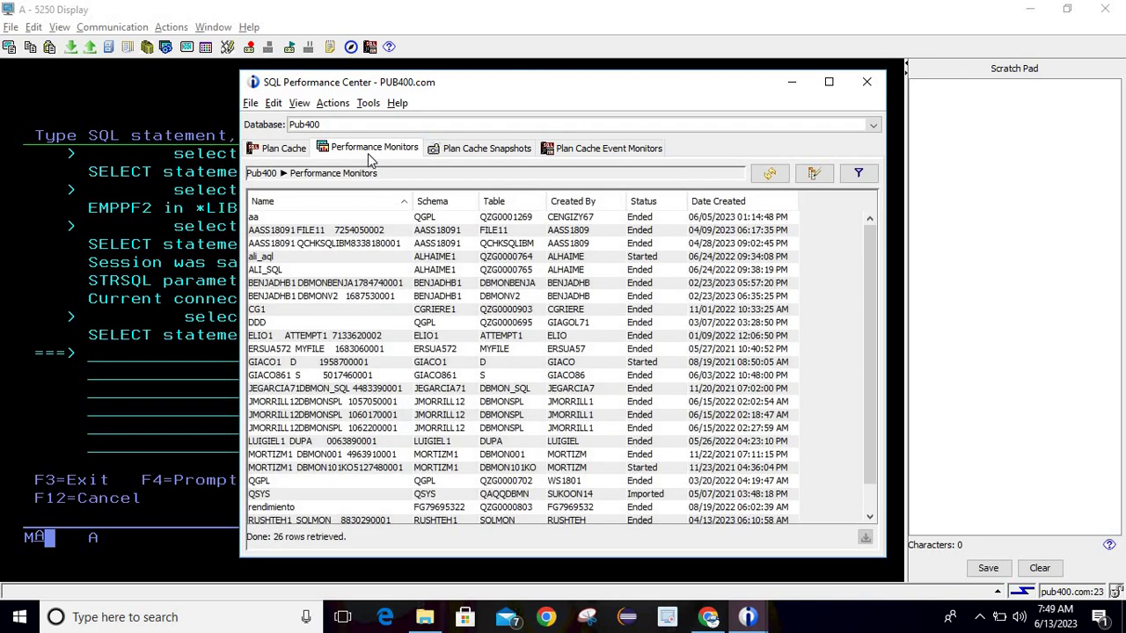
left_click(508, 360)
left_click(486, 150)
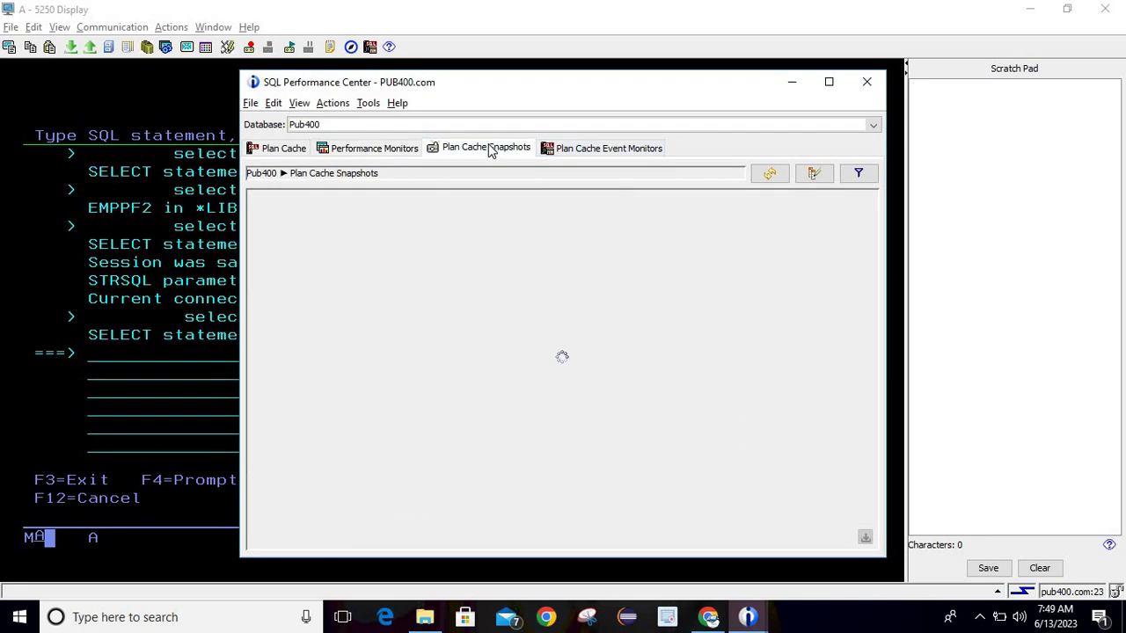
left_click(576, 150)
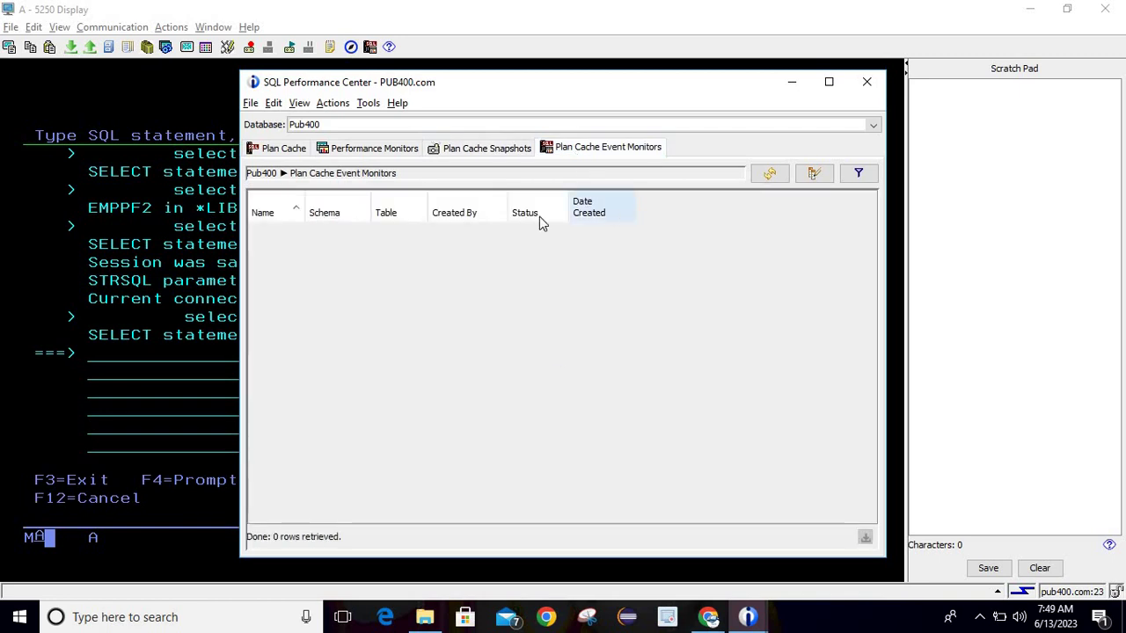
Step: Review the Plan Cache Snapshots and Performance Monitors lists again, and close the SQL Performance Center
left_click(464, 152)
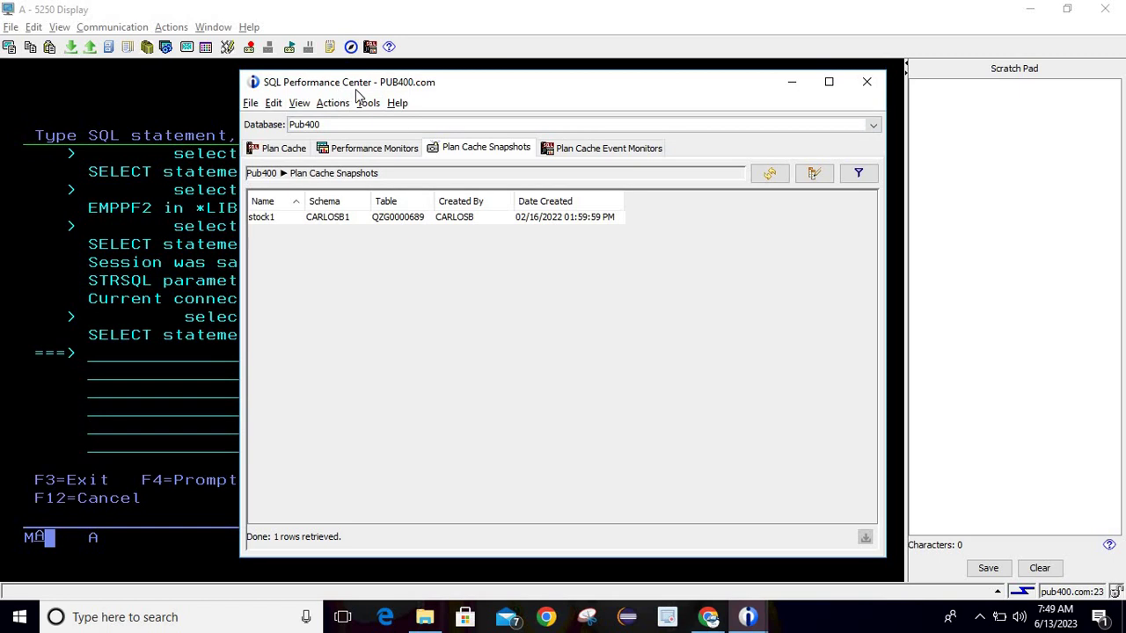
left_click(412, 152)
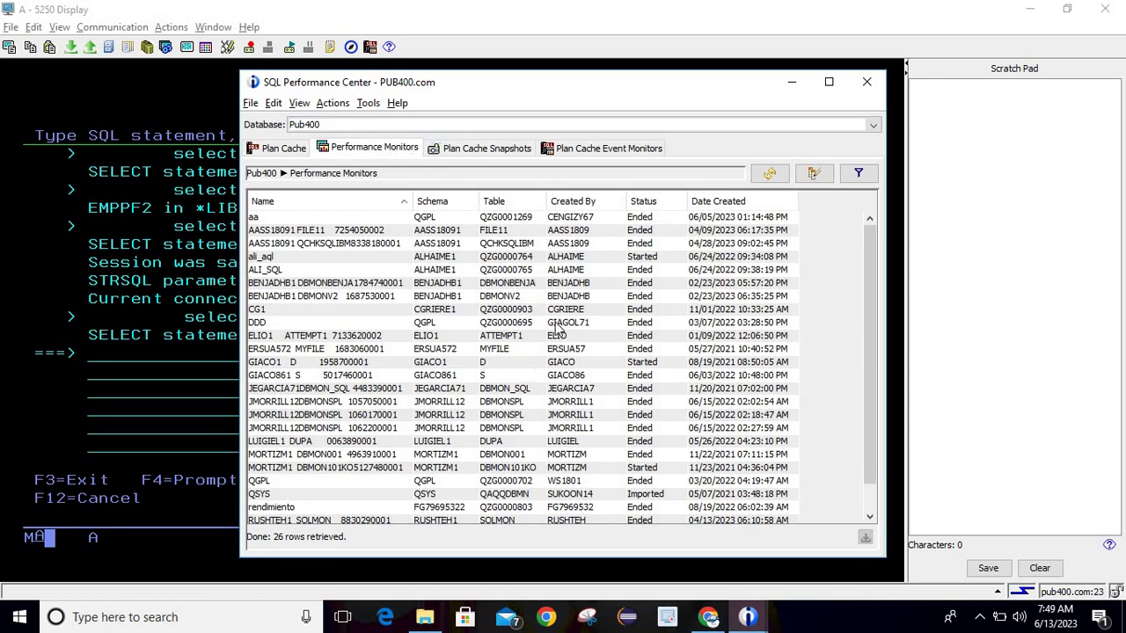
left_click(867, 81)
left_click(504, 116)
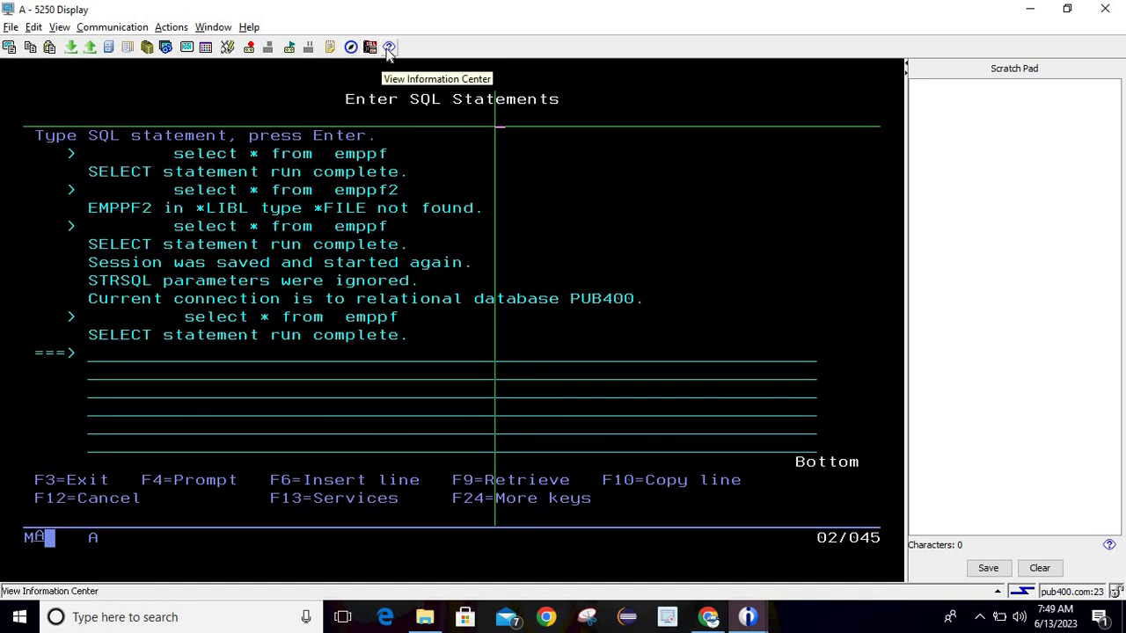
Step: Browse the alphabetical help index in the emulator's IBM Information Center and return to the 5250 Display session
left_click(388, 48)
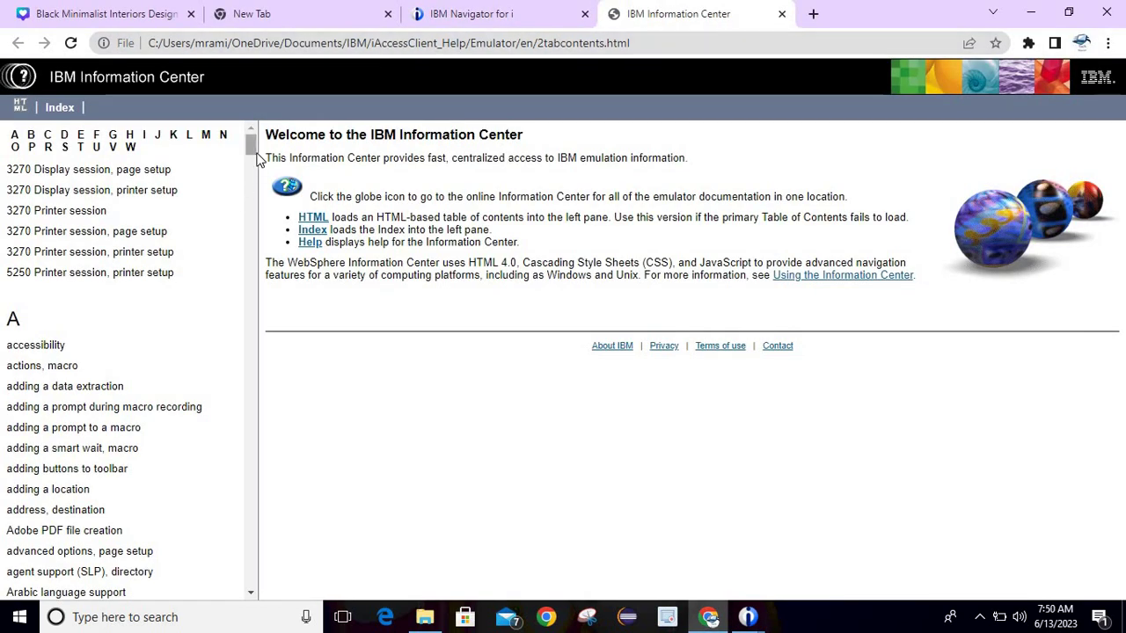
left_click_drag(257, 156, 322, 256)
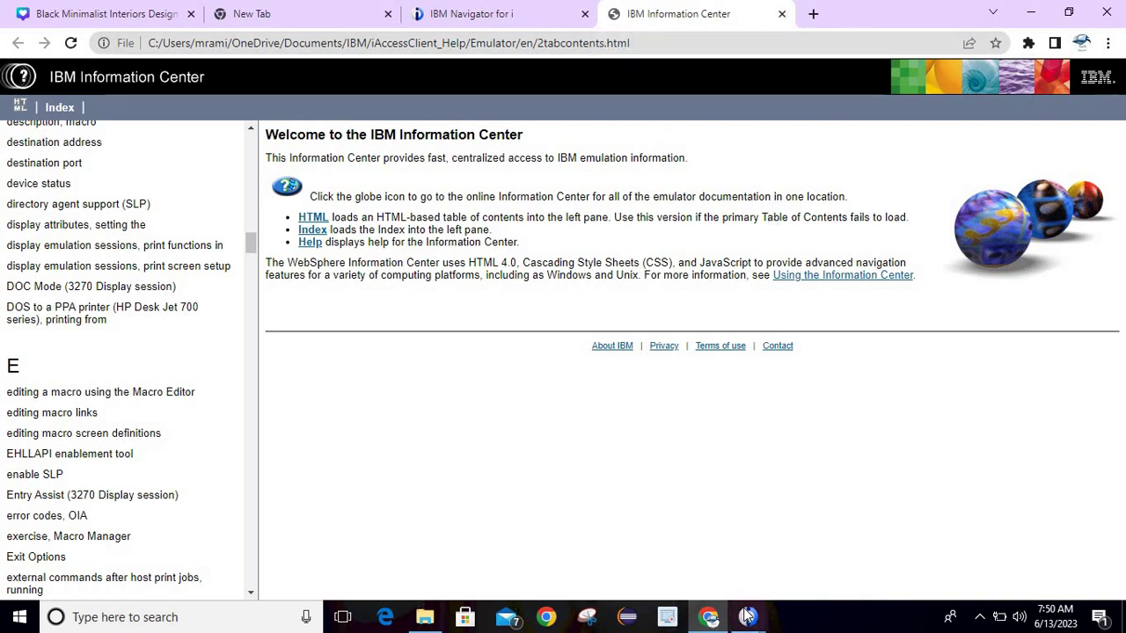
mouse_move(746, 614)
left_click(778, 582)
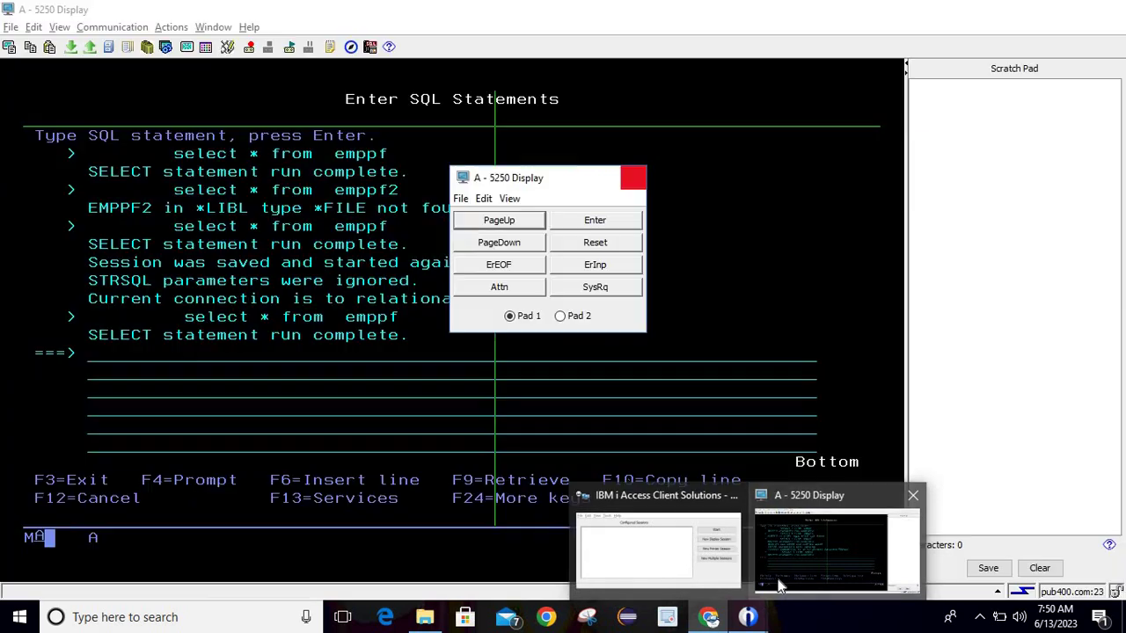
left_click(726, 402)
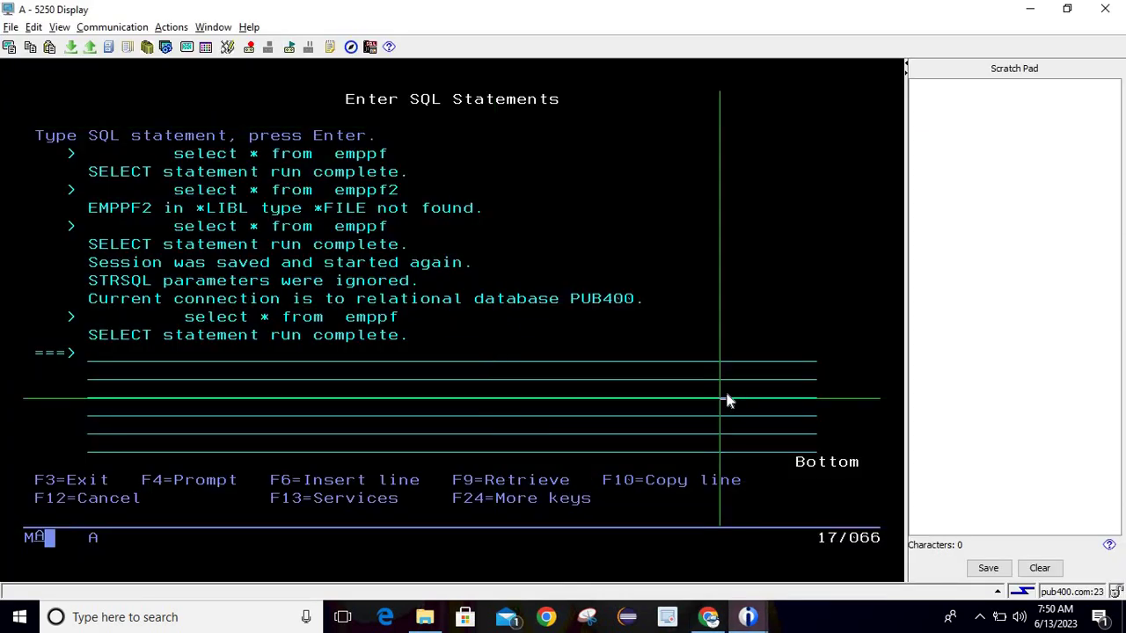
Step: Exit Interactive SQL with option 1, Save and exit session, to return to the IBM i Main Menu
left_click(643, 274)
key("F3")
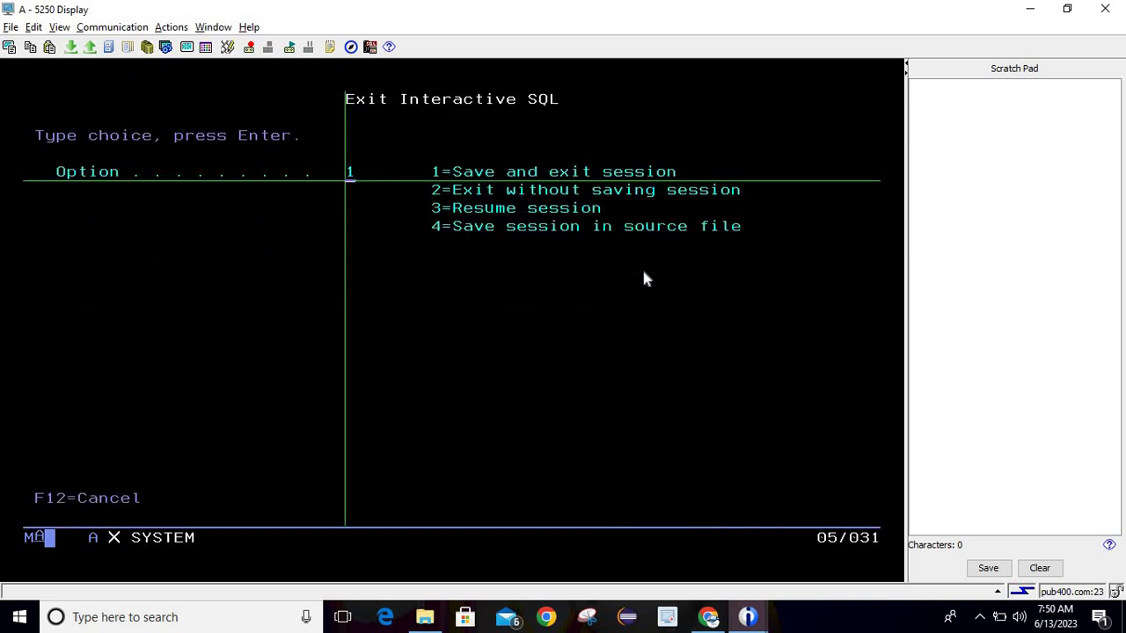
key("Return")
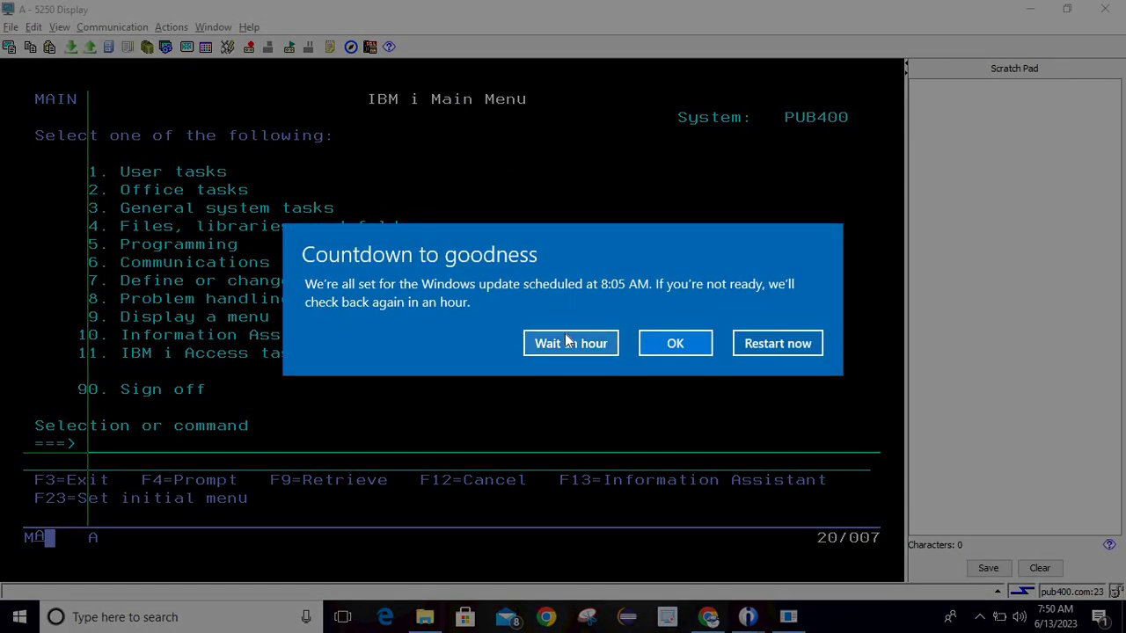
Step: Postpone the scheduled Windows update by an hour and return to the IBM i Main Menu
left_click(565, 334)
left_click(563, 328)
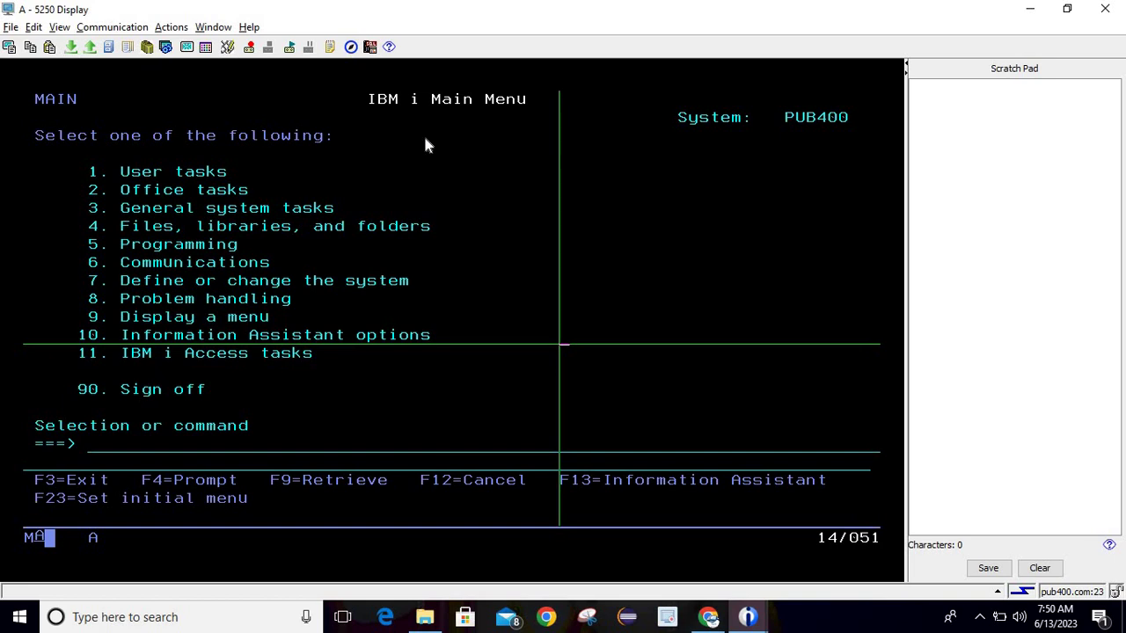
left_click(334, 150)
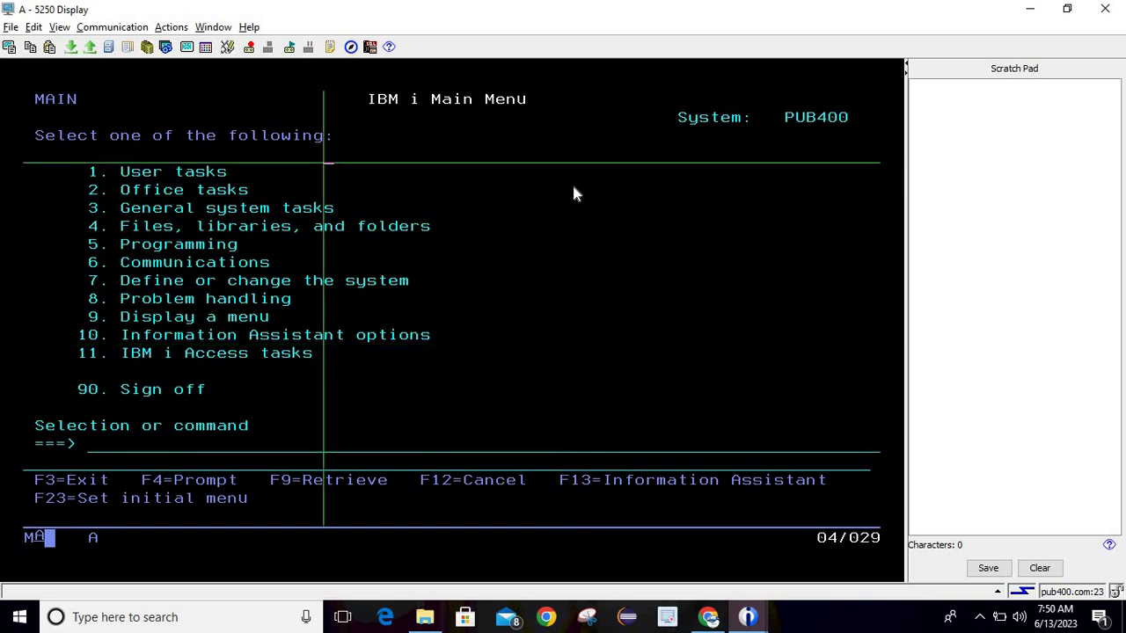